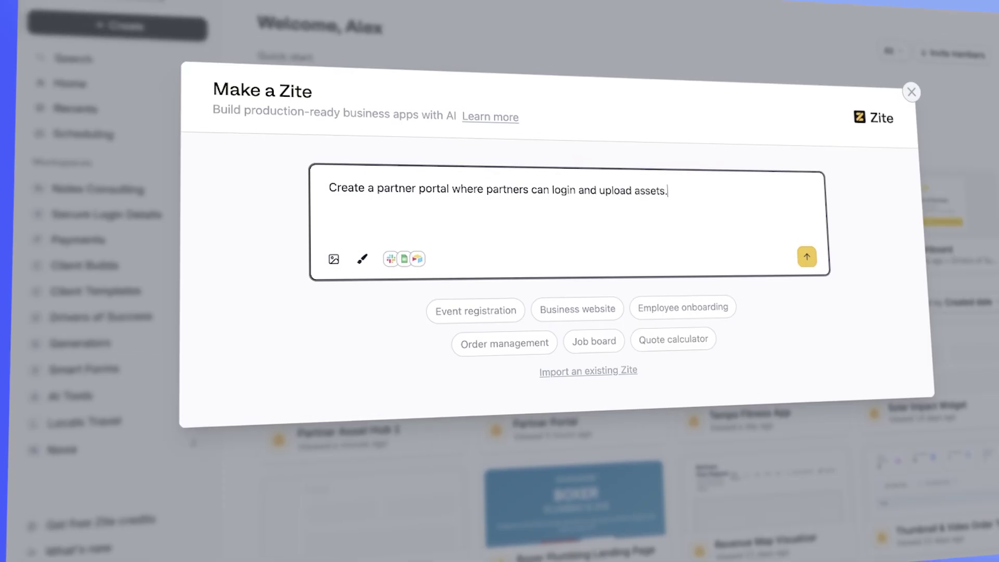
Submit the partner portal prompt, try Sign In on the preview, then go to the Zite home page.
key("Return")
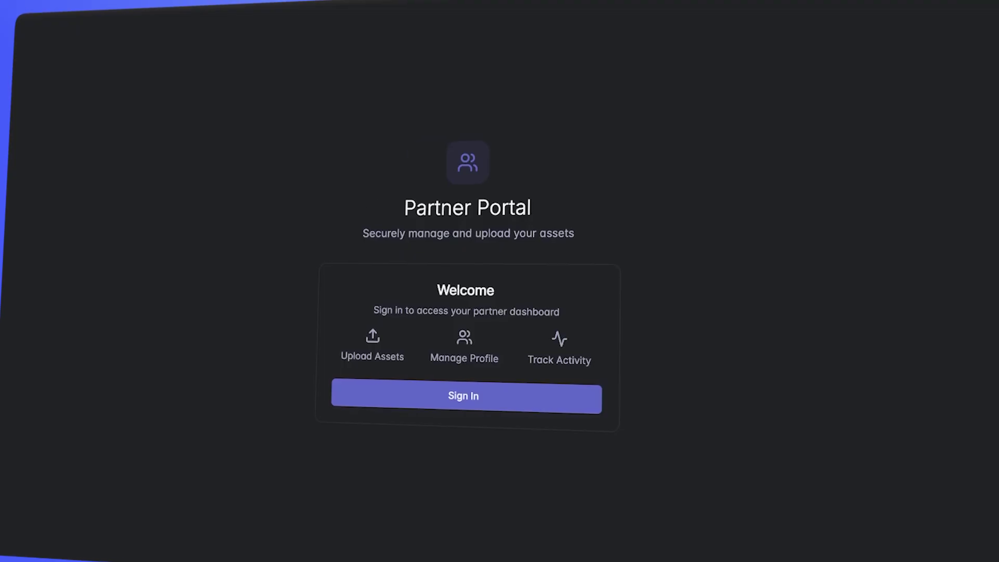
left_click(514, 422)
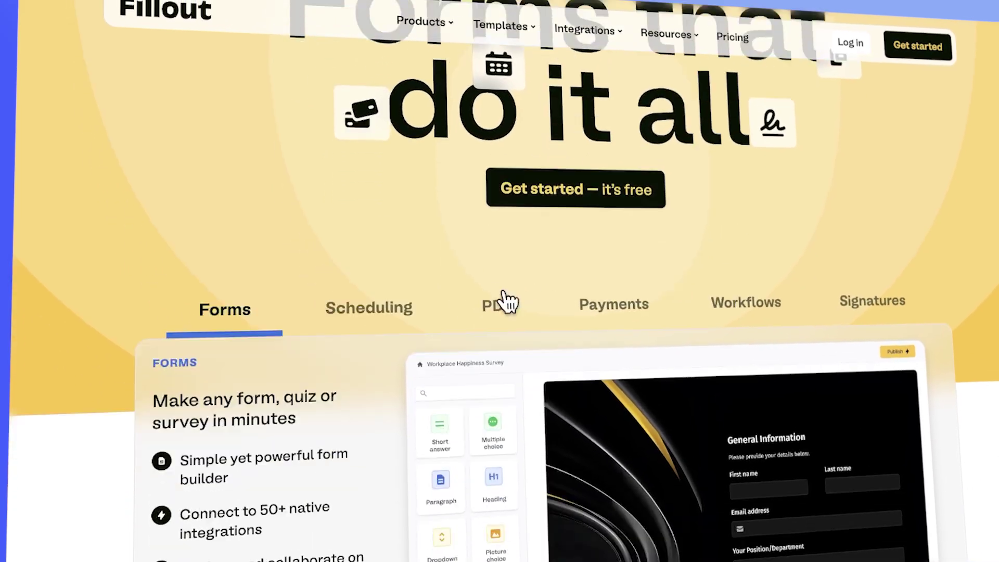
scroll(393, 344, "down", 3)
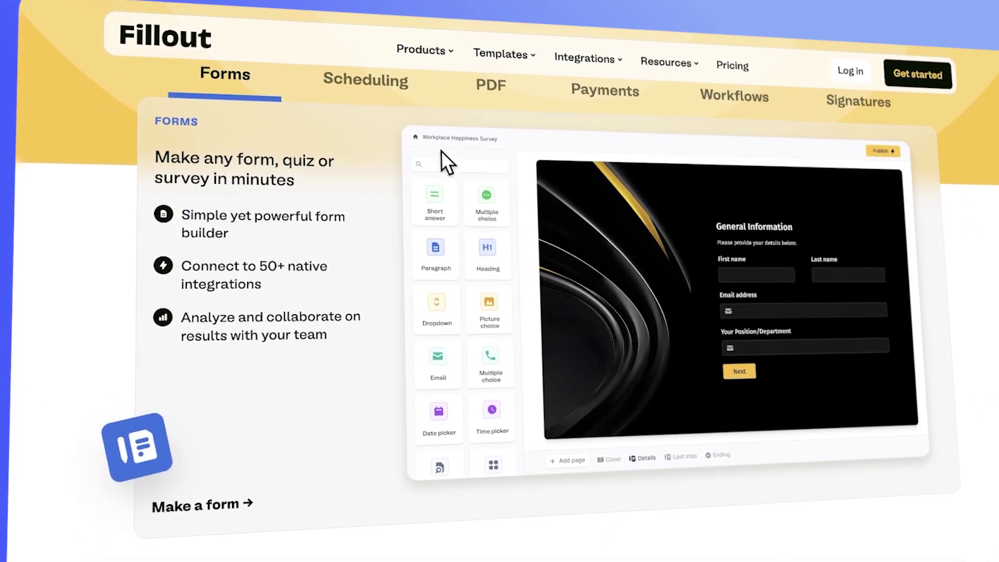
left_click(411, 109)
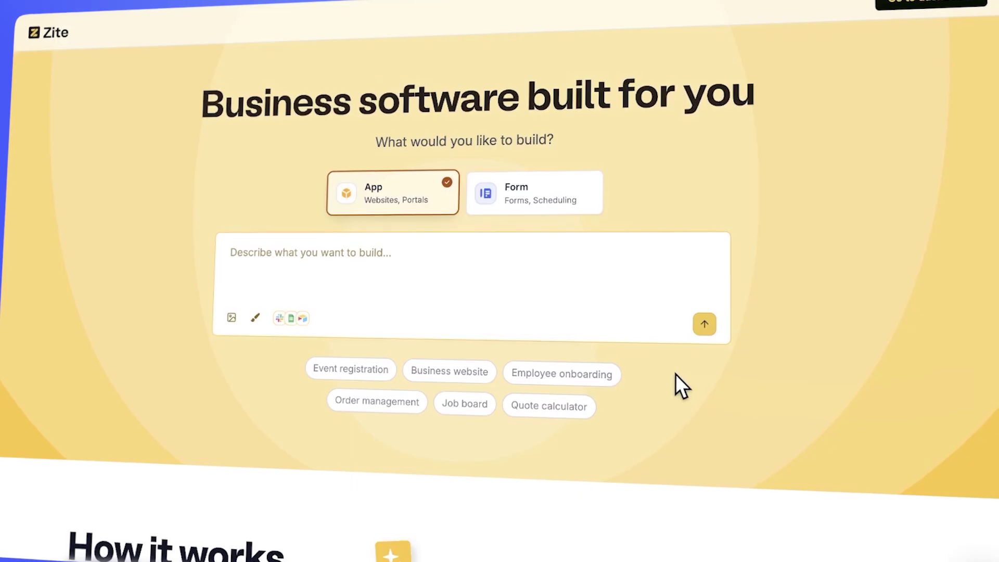
Fill the prompt with the Business website suggestion example.
left_click(472, 386)
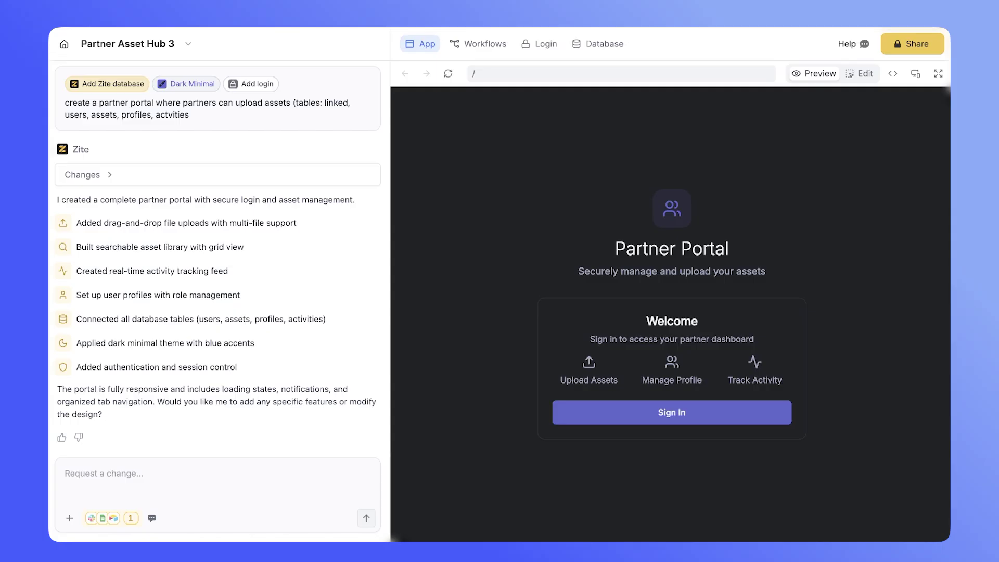
View the app's Login settings and scroll through them.
left_click(541, 45)
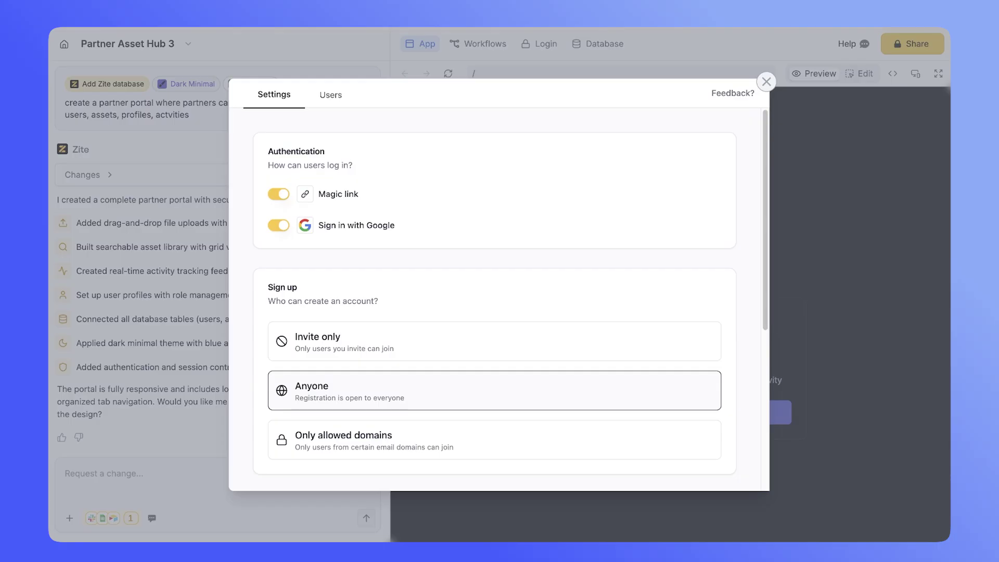
scroll(397, 234, "down", 1)
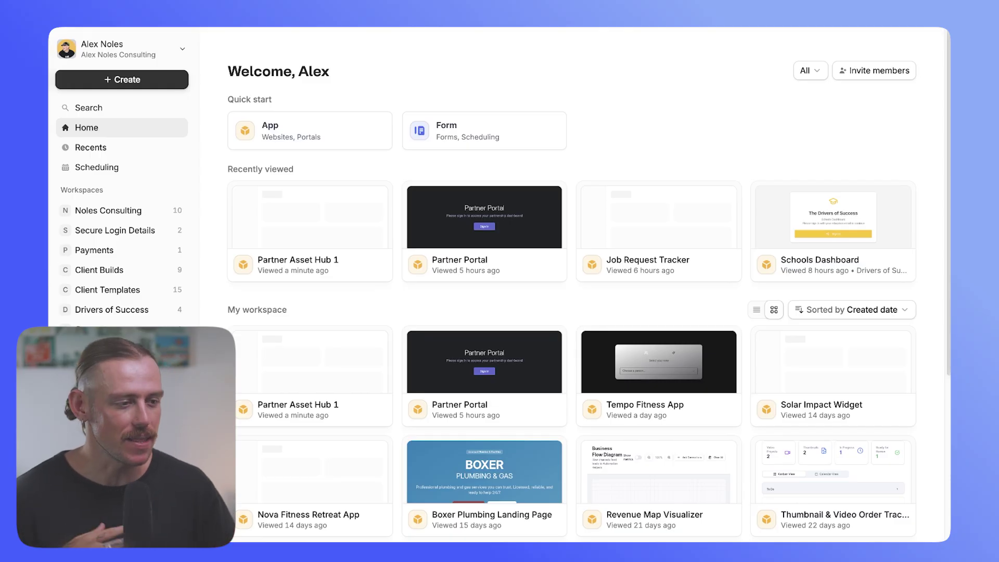
Start a new app with a prompt for a partner portal where partners log in and upload assets.
left_click(363, 133)
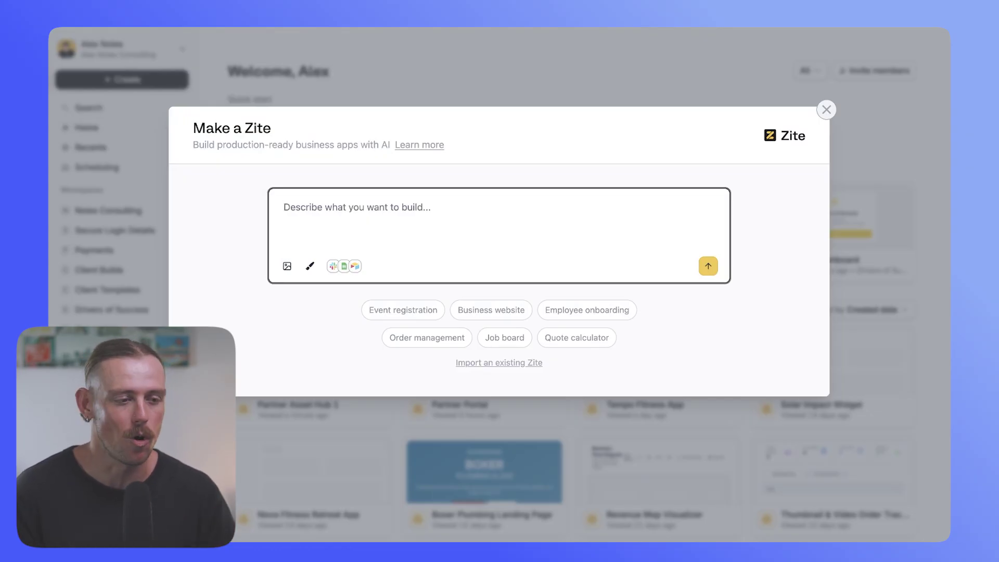
type("C")
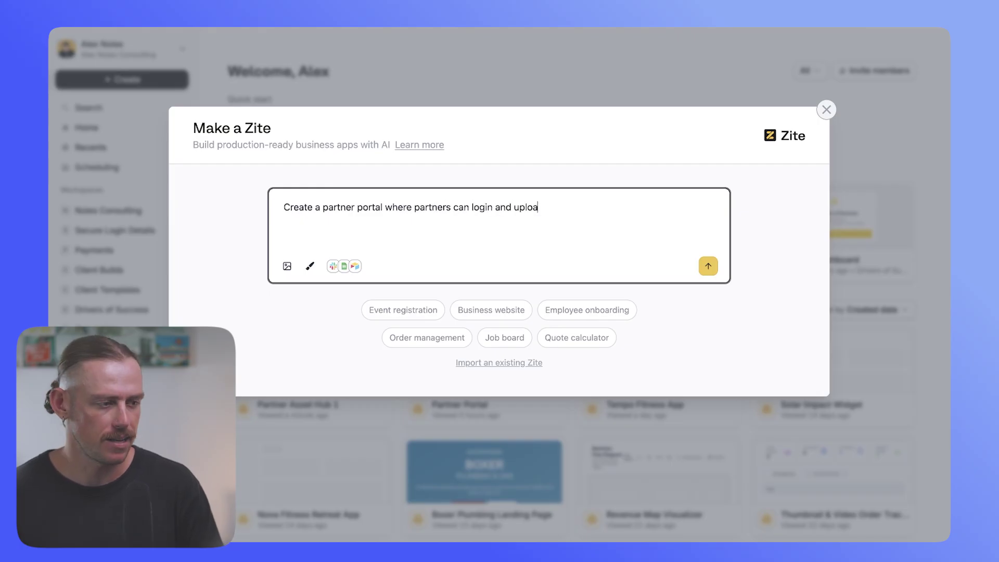
key("Return")
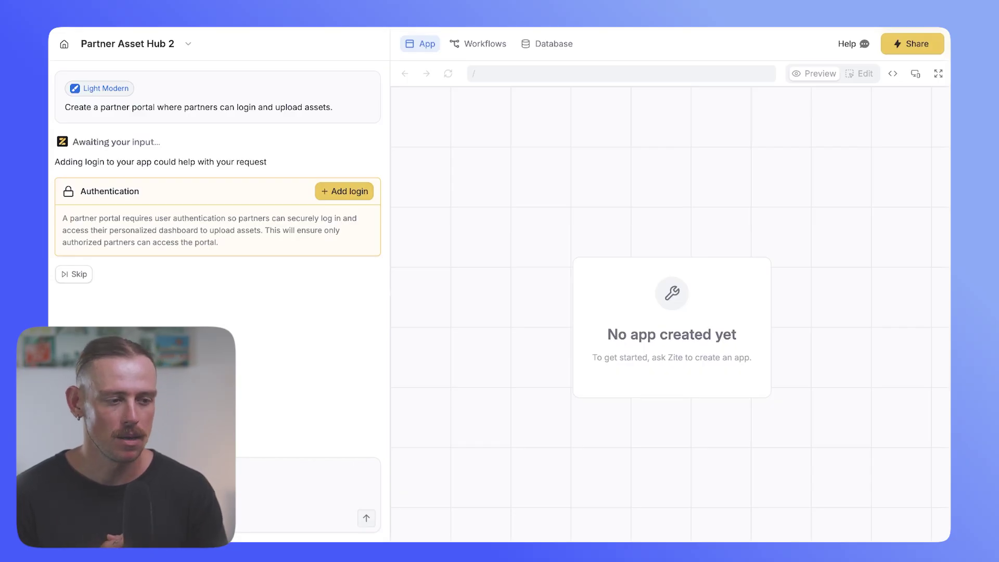
Add login authentication from the Authentication suggestion card.
left_click(348, 191)
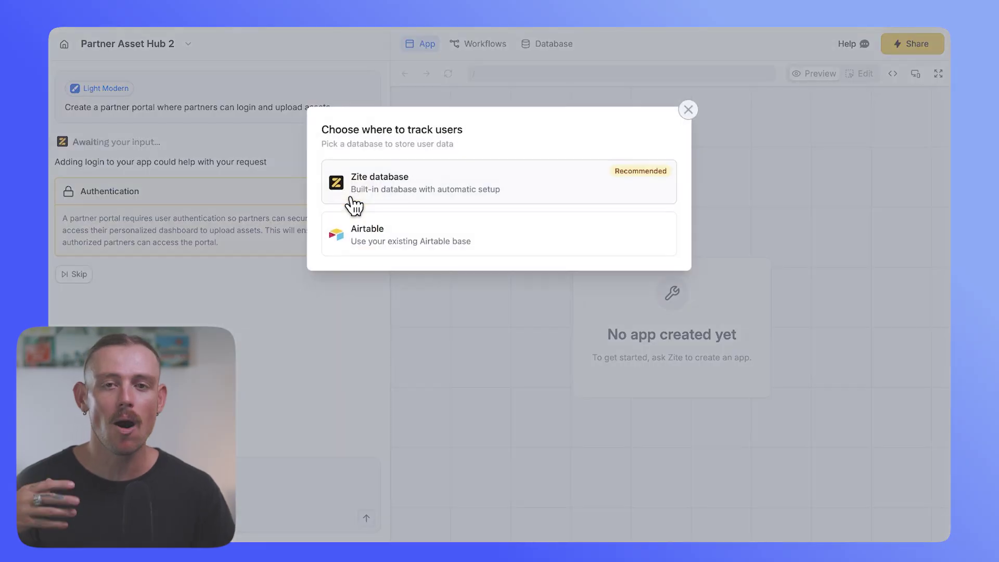
Store users in the built-in Zite database and create a new database for them.
left_click(593, 180)
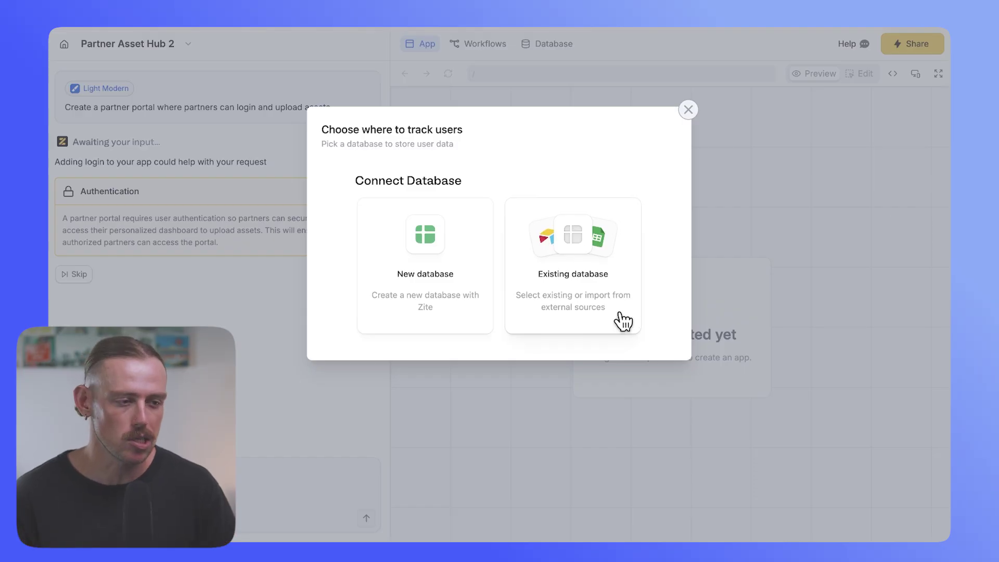
left_click(461, 315)
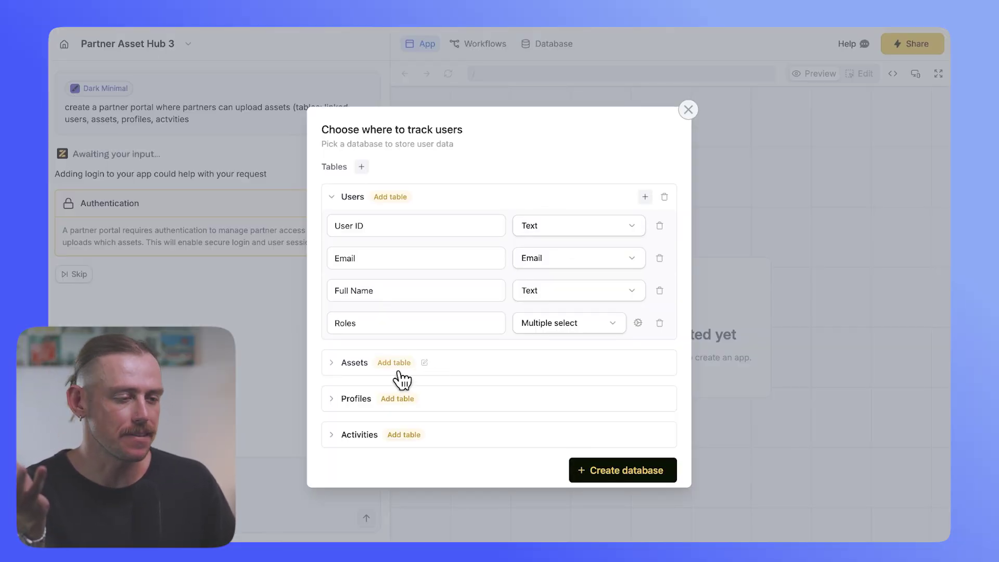
Check the Assets table fields, then create the proposed Users, Assets, Profiles and Activities tables.
left_click(332, 363)
scroll(333, 373, "down", 3)
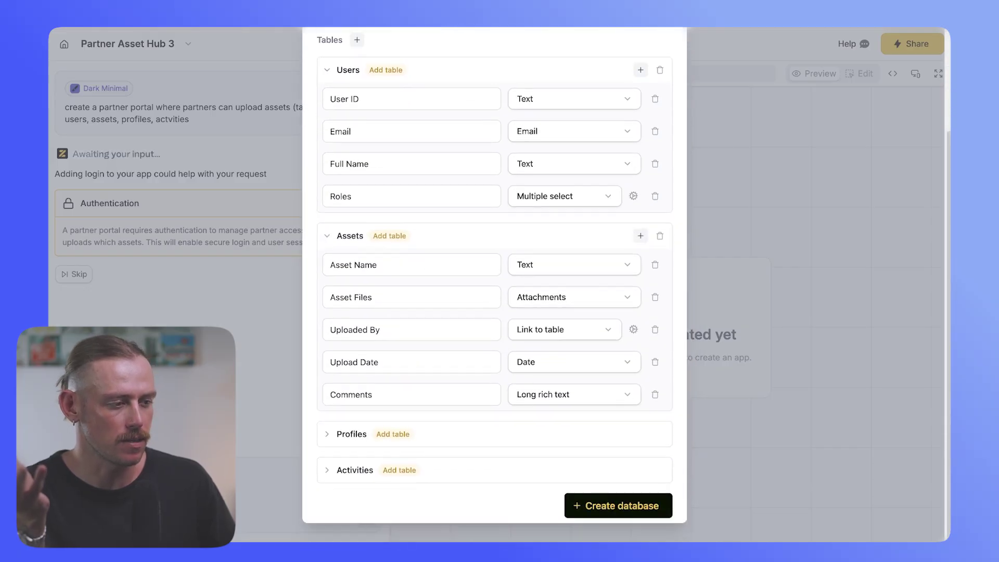
left_click(327, 238)
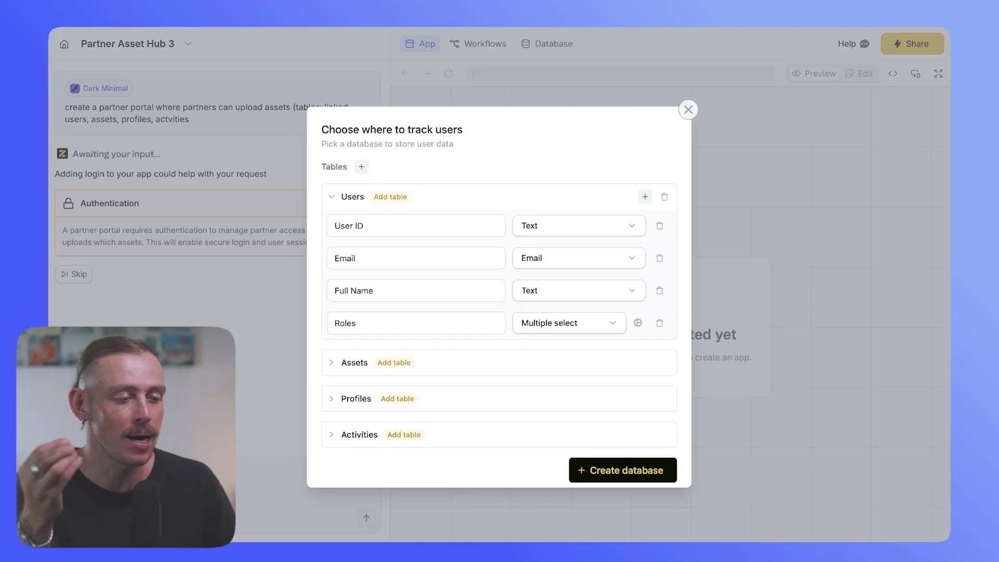
left_click(648, 481)
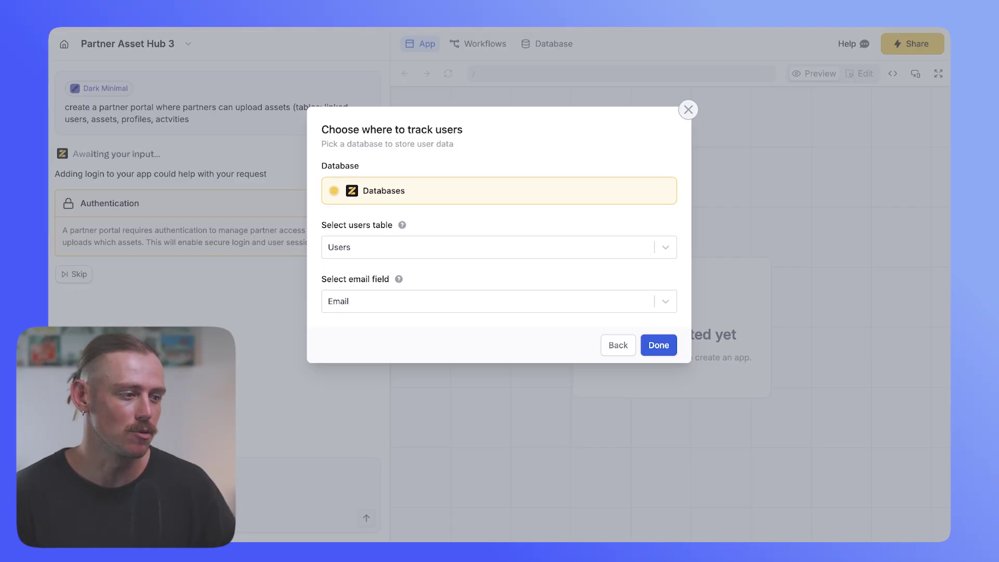
Confirm the Users table with Email as the login field.
left_click(649, 345)
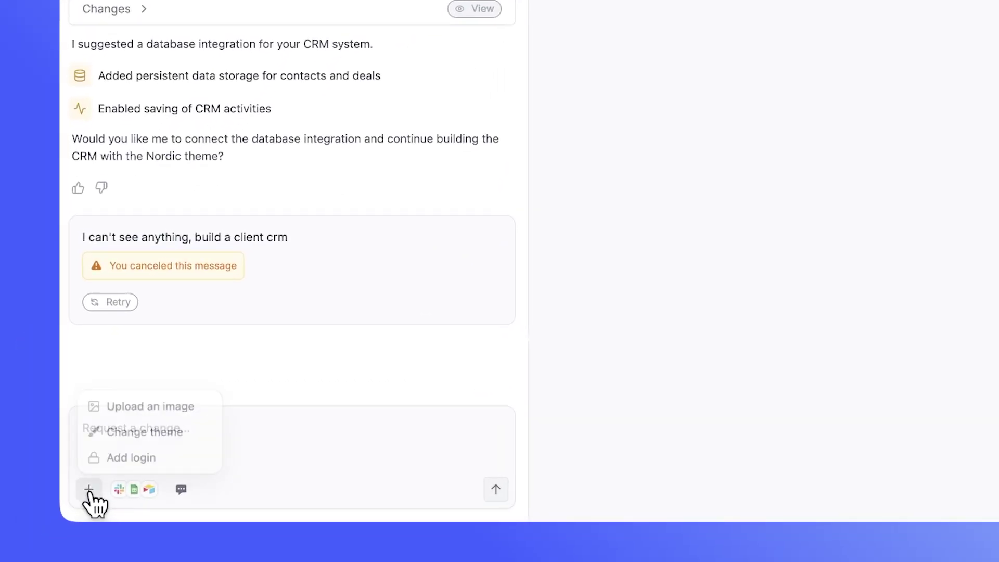
Begin adding login to an existing app from the chat's + menu.
left_click(146, 458)
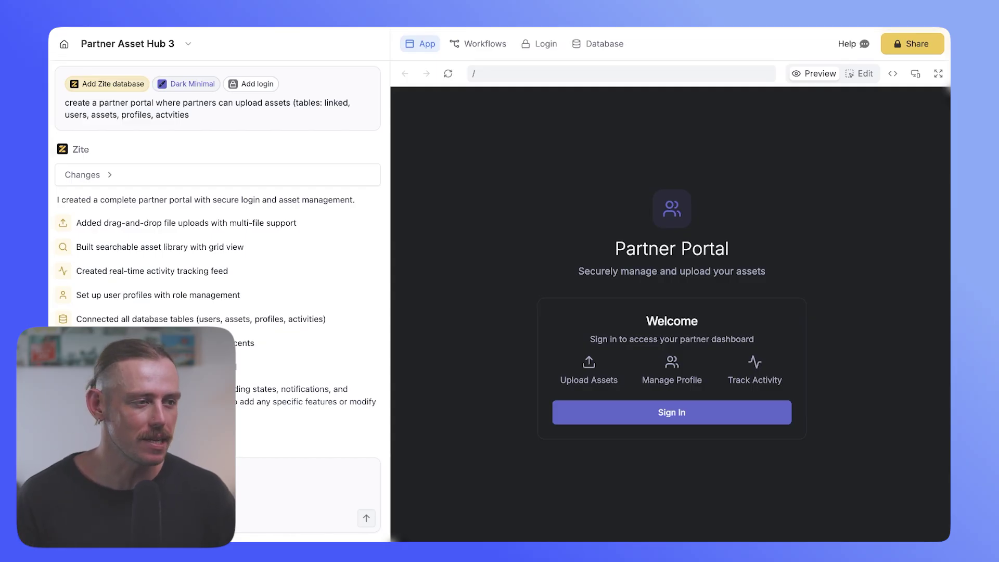
Review the login and sign-up settings and the registered users, then close the login settings.
left_click(544, 47)
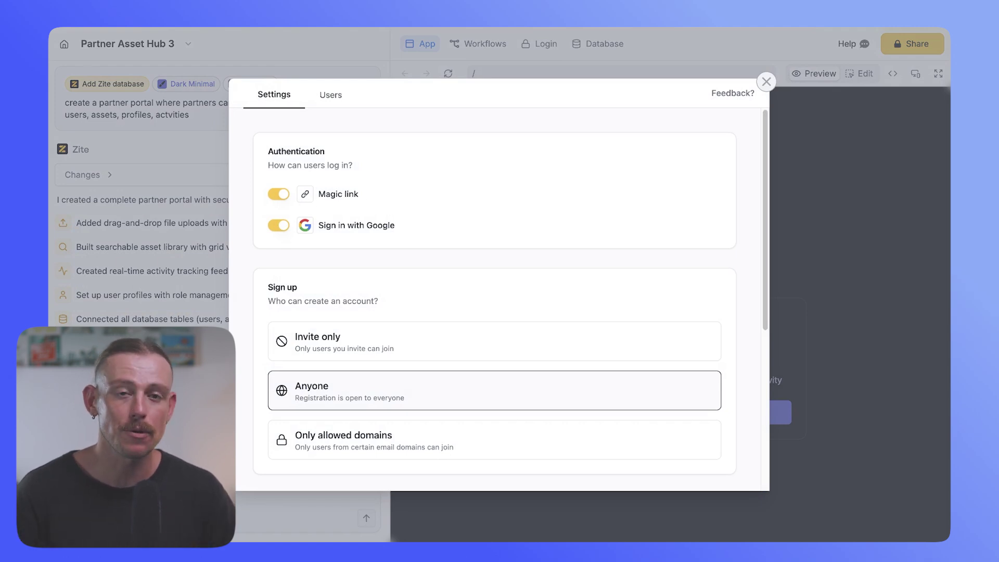
scroll(443, 276, "down", 5)
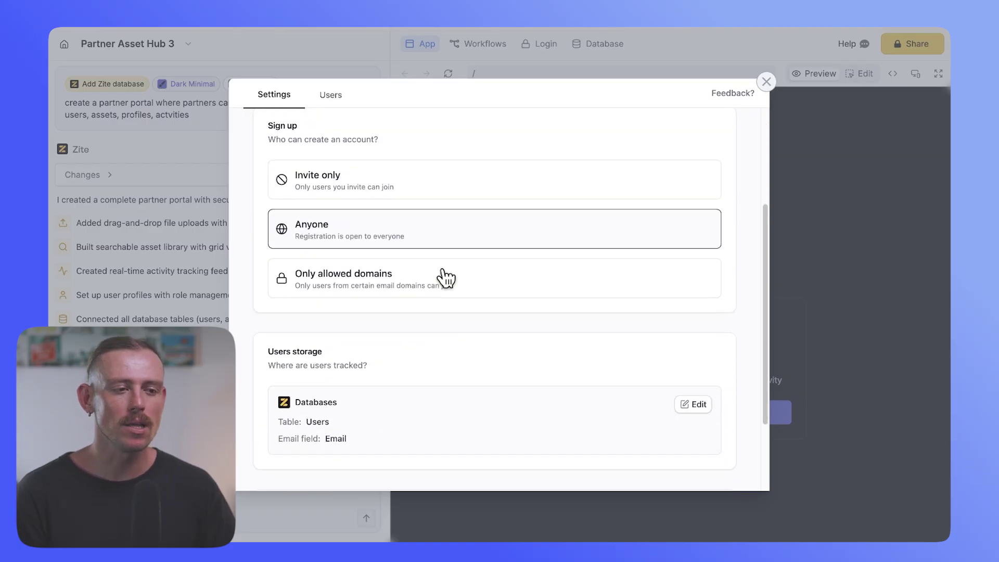
scroll(446, 279, "up", 1)
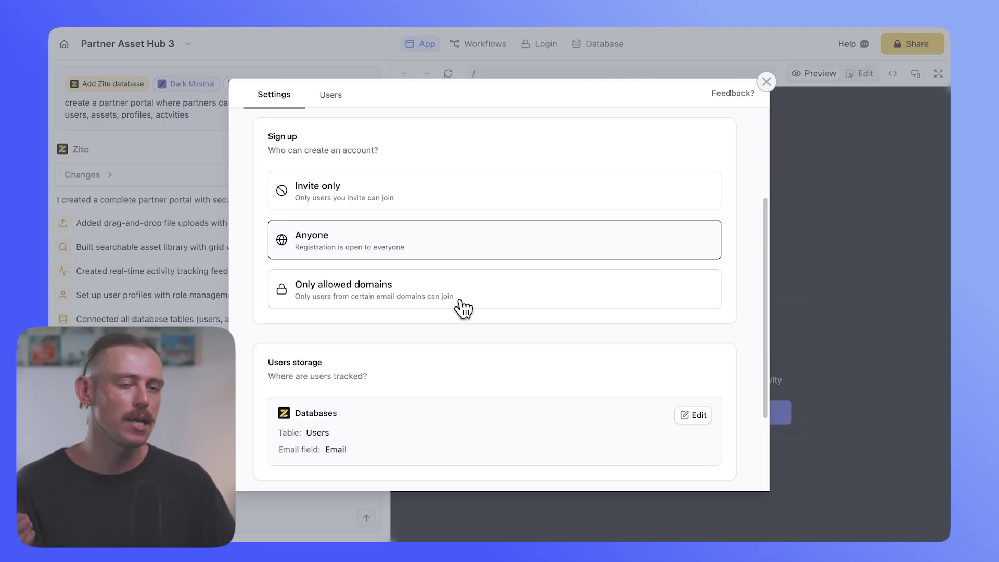
scroll(462, 308, "down", 3)
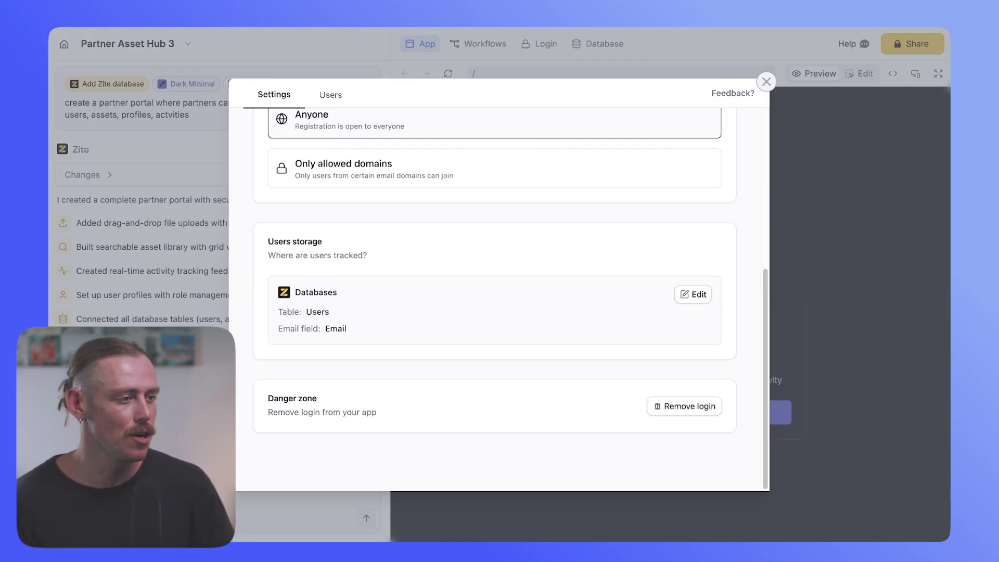
left_click(331, 95)
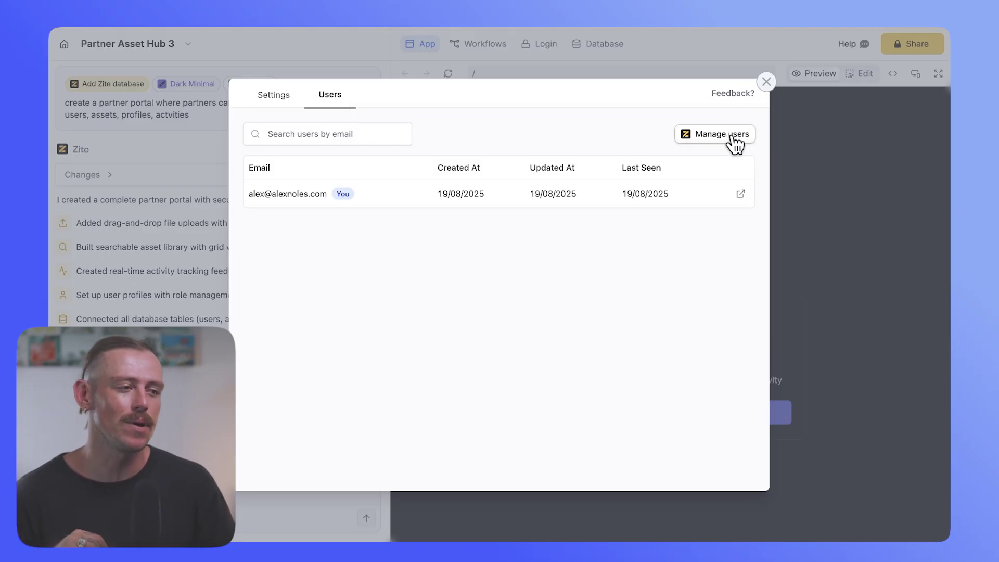
left_click(767, 82)
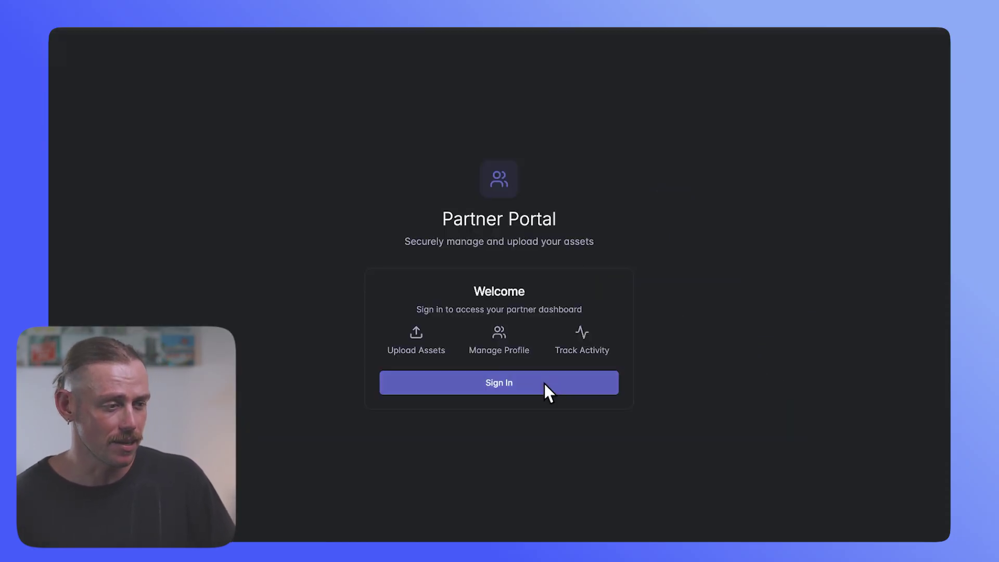
Sign in to the Partner Portal preview and visit its Upload, Activity and Profile pages.
left_click(544, 384)
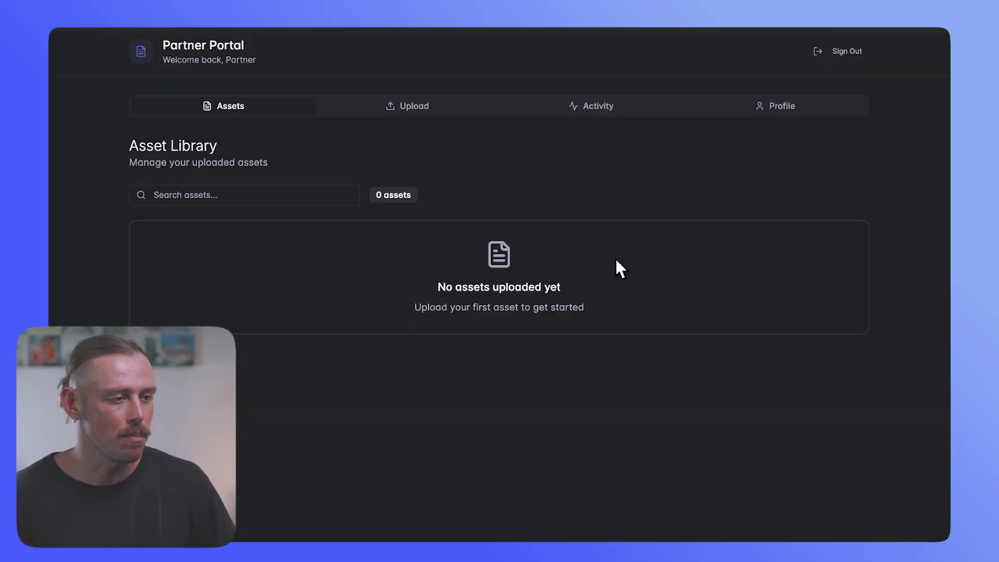
left_click(446, 116)
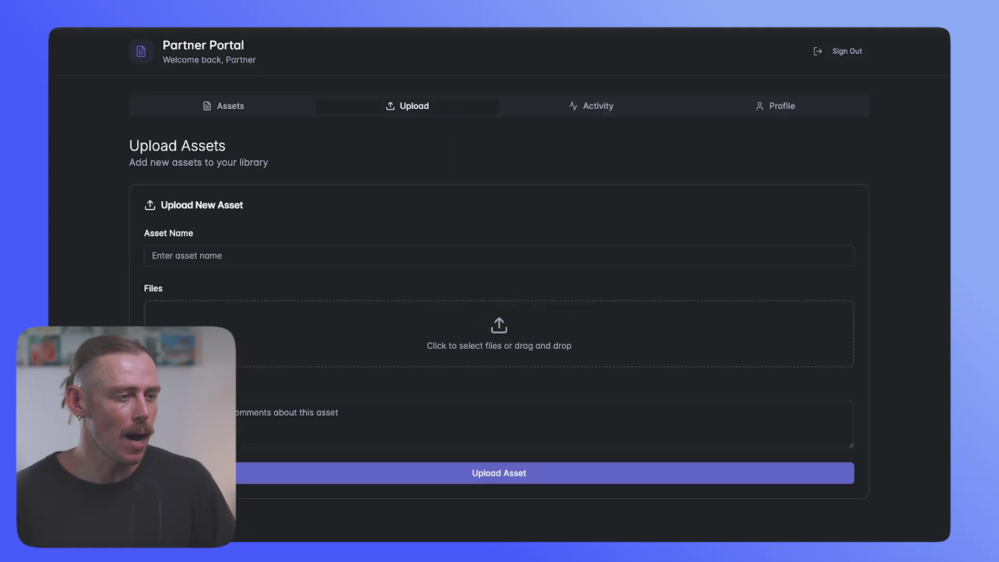
left_click(639, 107)
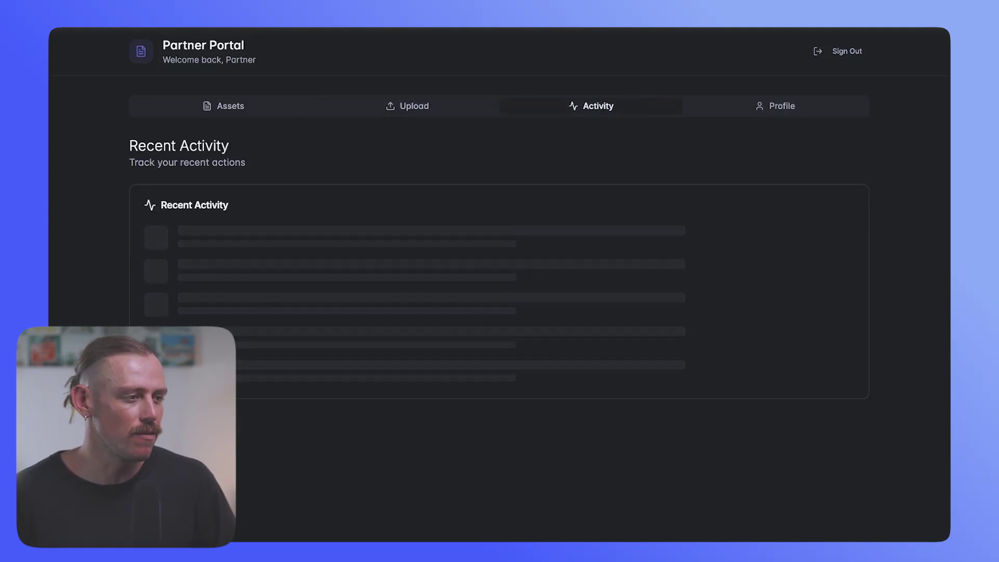
left_click(791, 112)
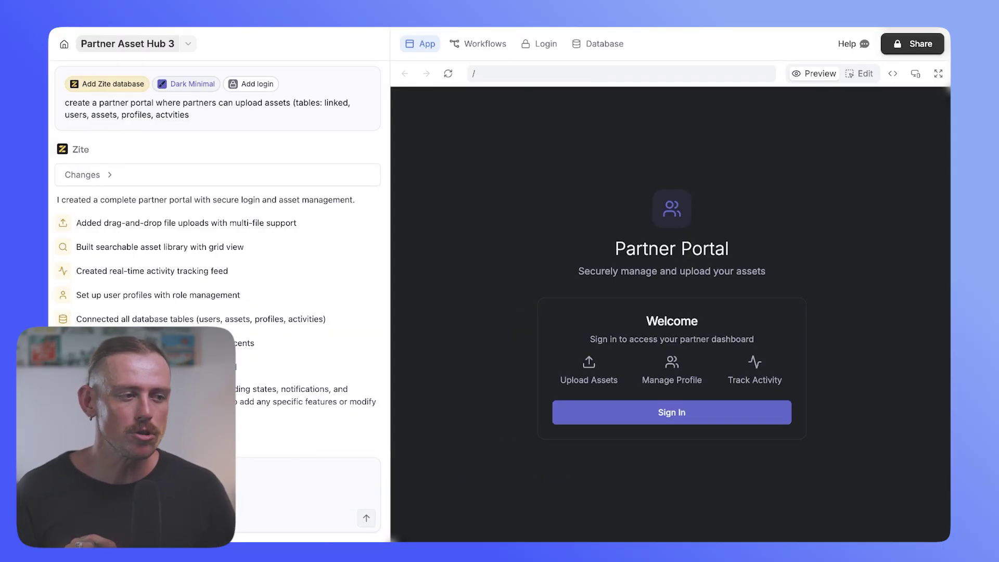
From the Workflows list, open Get Assets to see its chained Code, Databases get-records and Code steps.
left_click(488, 48)
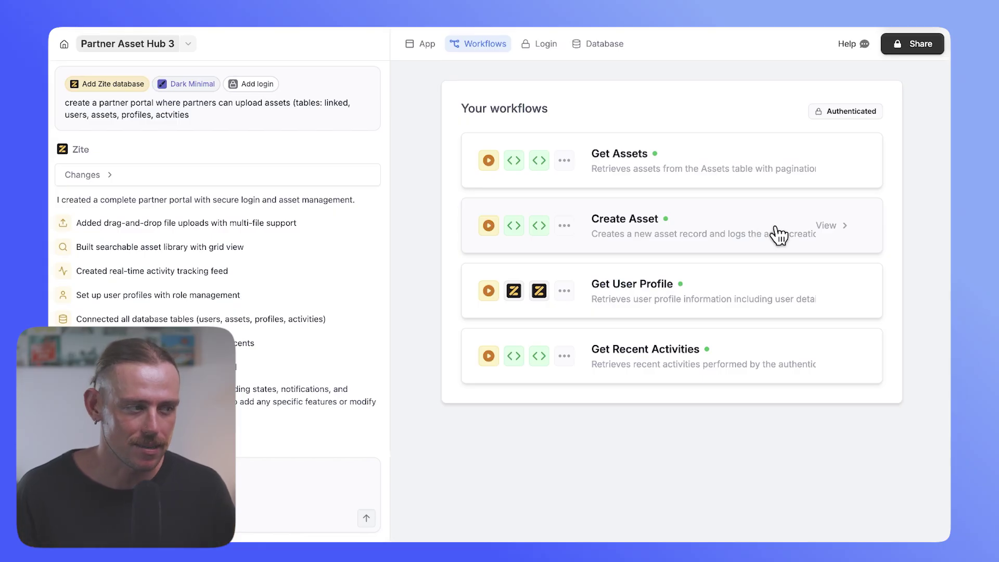
left_click(828, 167)
scroll(794, 235, "down", 1)
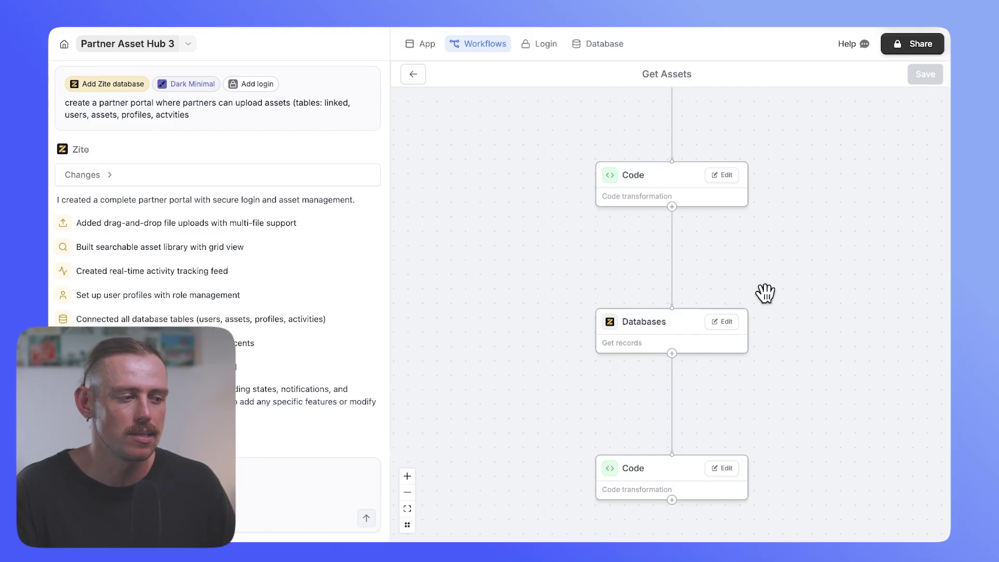